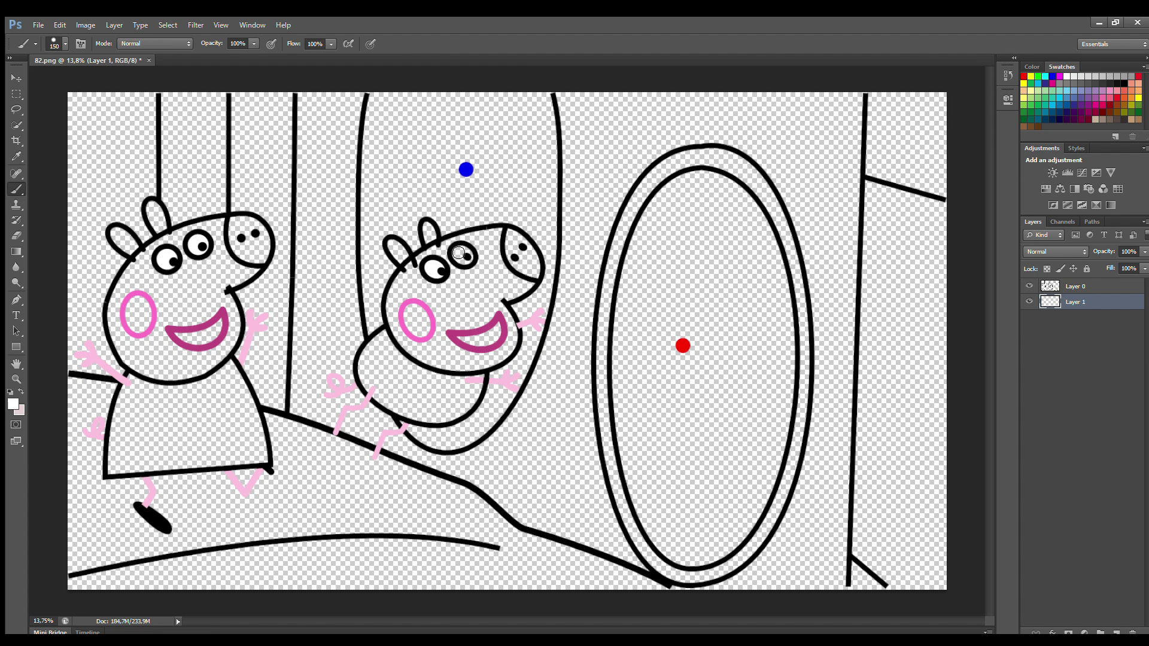
# Step: Paint both pigs' cheeks and the smaller pig's nostrils bright pink, and fill both open mouths with black
pyautogui.keyDown('alt'); pyautogui.click(131, 304); pyautogui.keyUp('alt')
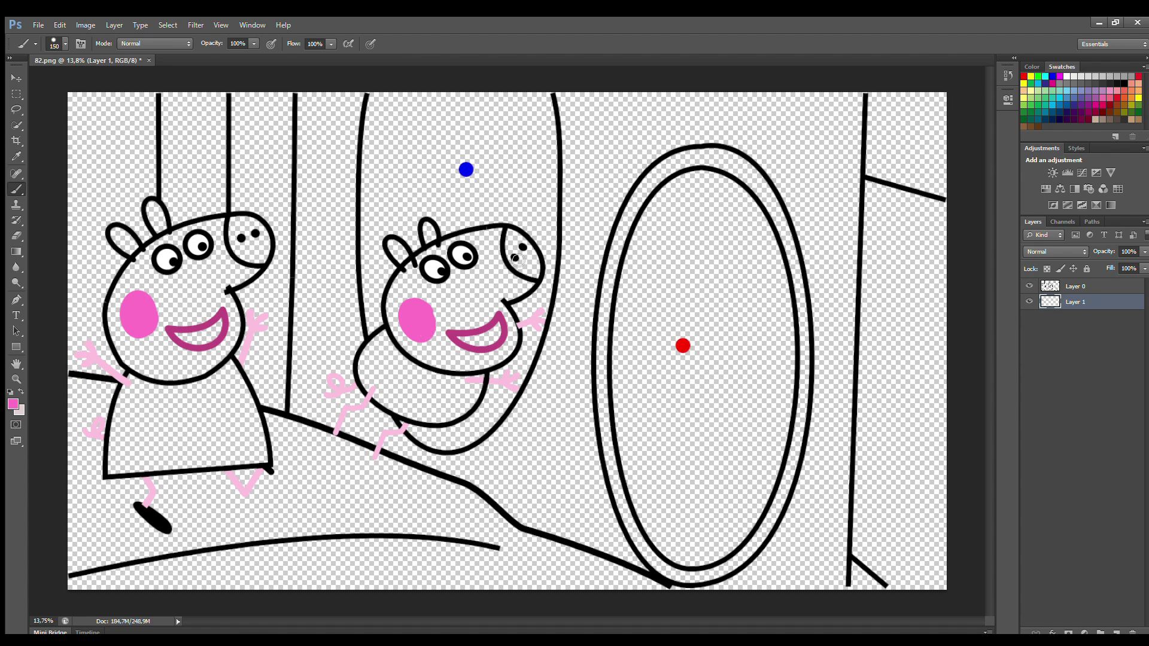
pyautogui.click(1096, 288)
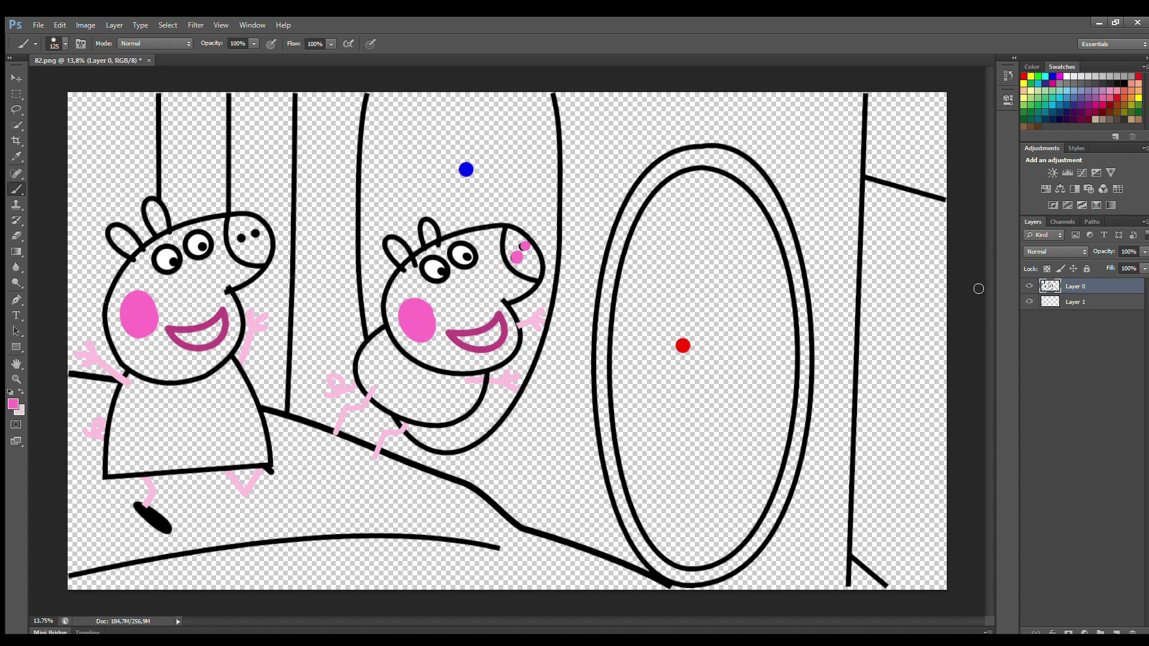
pyautogui.click(1077, 302)
pyautogui.keyDown('alt'); pyautogui.click(118, 225); pyautogui.keyUp('alt')
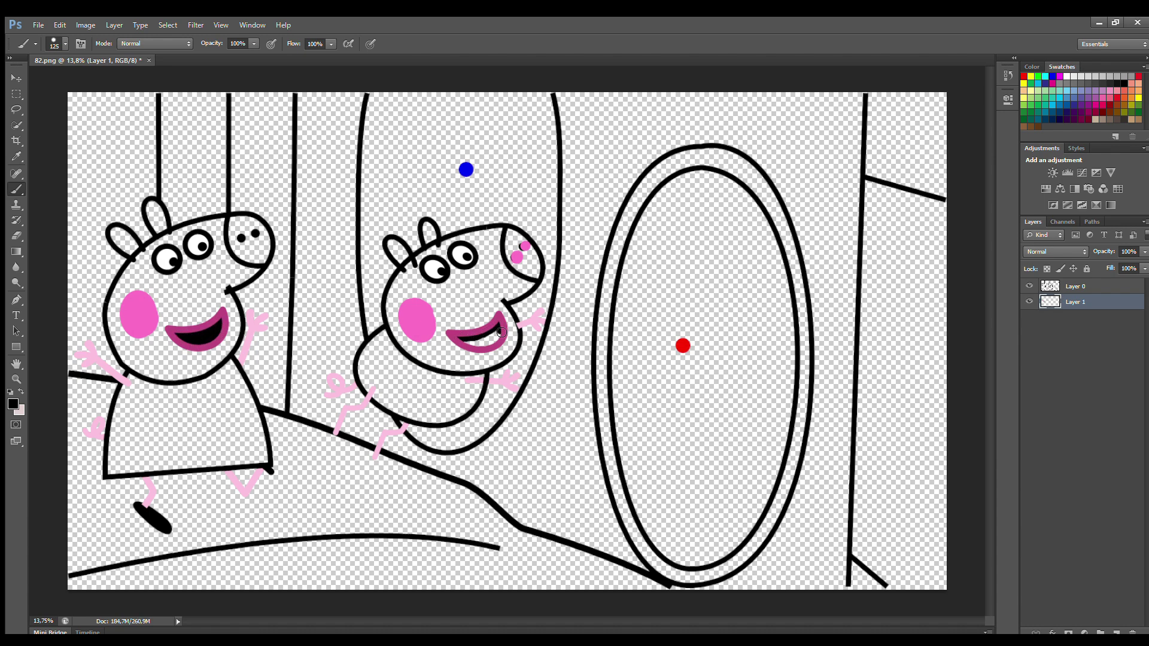
# Step: On a new layer below Layer 1, fill both pigs' heads and ears with the light pink of their hands
pyautogui.click(1117, 633)
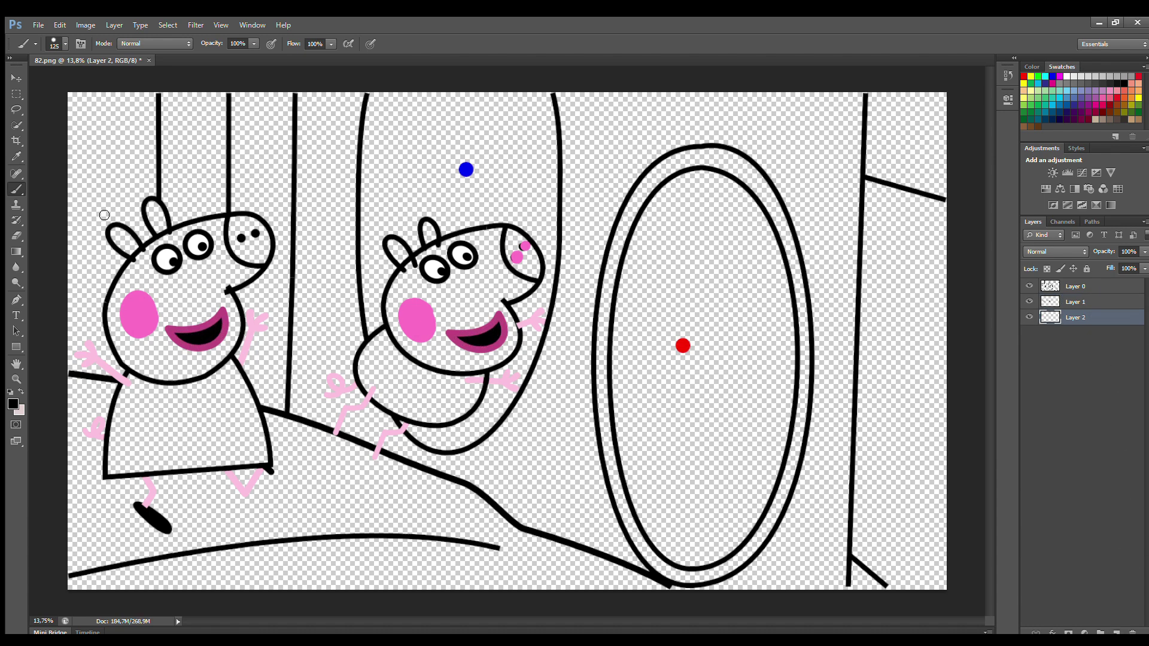
pyautogui.keyDown('alt'); pyautogui.click(89, 359); pyautogui.keyUp('alt')
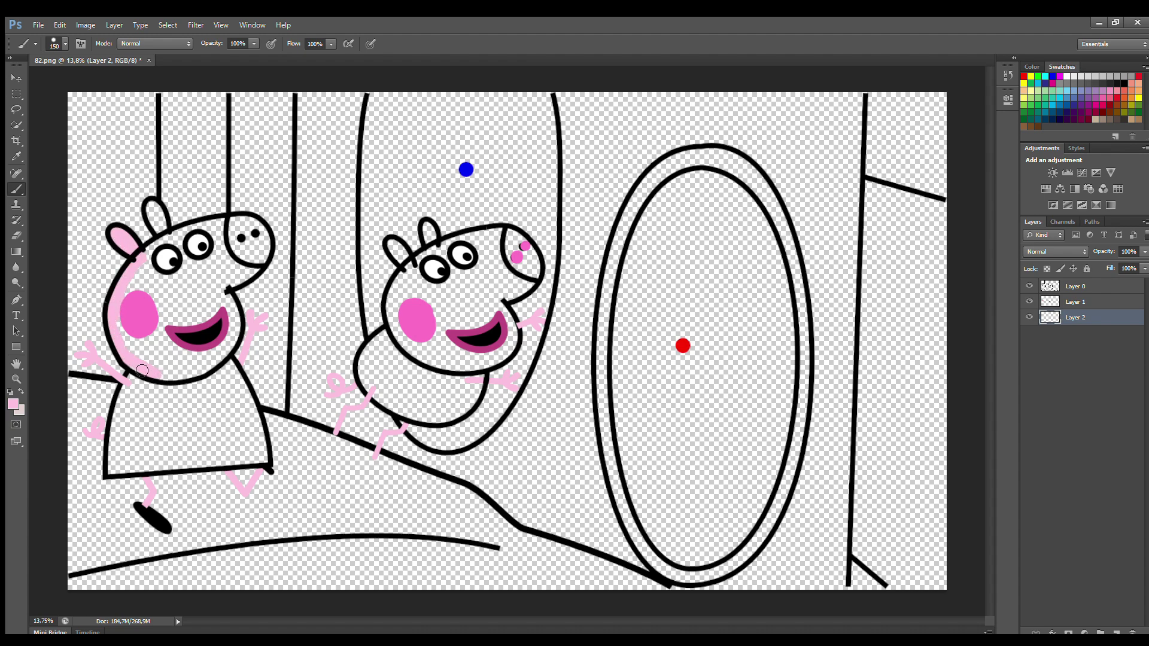
pyautogui.moveTo(142, 370); pyautogui.dragTo(202, 368)
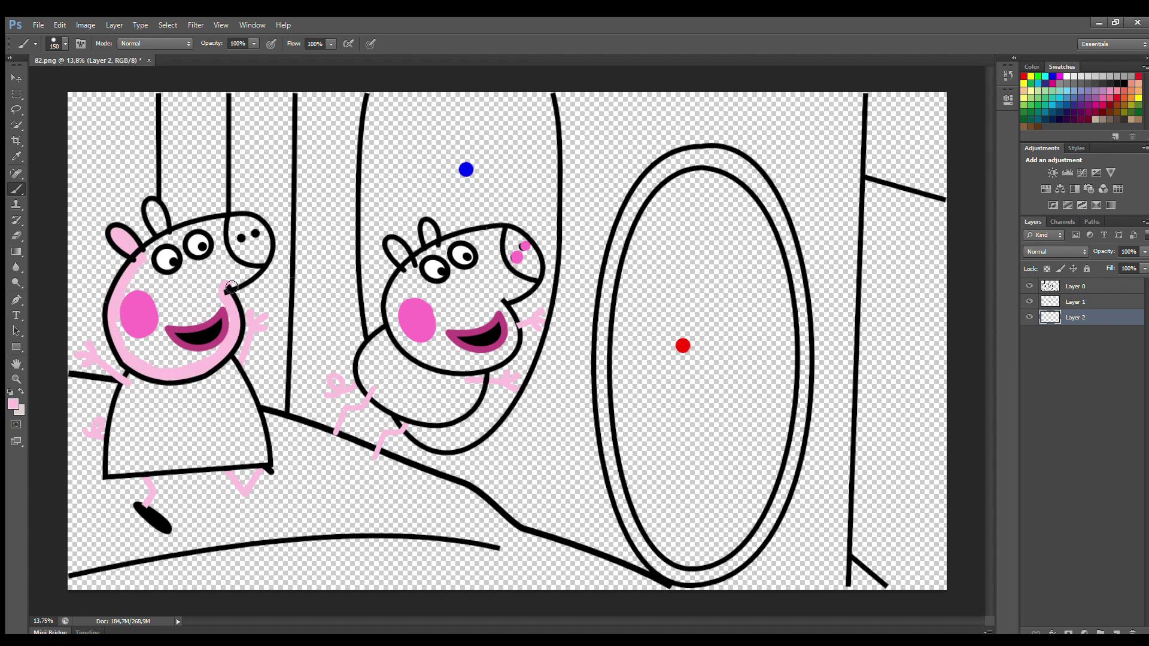
pyautogui.moveTo(262, 229)
pyautogui.mouseDown()
pyautogui.moveTo(225, 225)
pyautogui.moveTo(173, 243)
pyautogui.moveTo(232, 229)
pyautogui.moveTo(162, 229)
pyautogui.moveTo(153, 208)
pyautogui.moveTo(175, 260)
pyautogui.moveTo(155, 275)
pyautogui.moveTo(237, 240)
pyautogui.moveTo(139, 307)
pyautogui.moveTo(261, 257)
pyautogui.moveTo(164, 317)
pyautogui.moveTo(224, 320)
pyautogui.moveTo(136, 328)
pyautogui.moveTo(172, 341)
pyautogui.mouseUp()
pyautogui.press(']')
pyautogui.press(']')
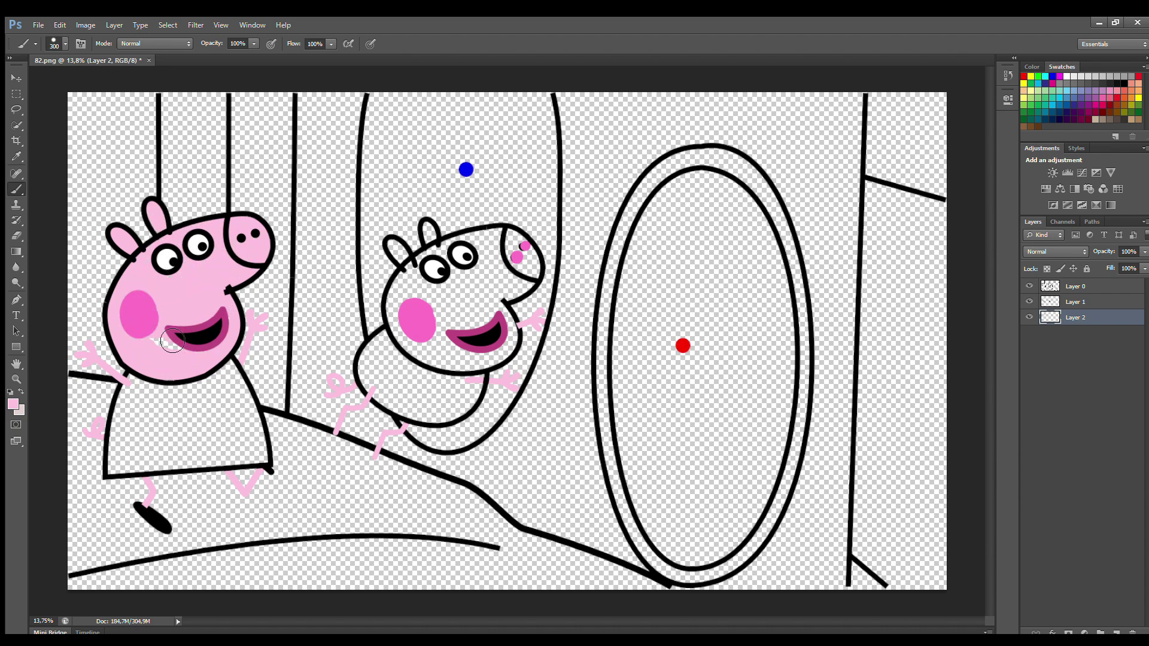
pyautogui.moveTo(470, 273)
pyautogui.mouseDown()
pyautogui.moveTo(489, 250)
pyautogui.moveTo(424, 277)
pyautogui.moveTo(406, 309)
pyautogui.moveTo(414, 341)
pyautogui.moveTo(452, 365)
pyautogui.moveTo(500, 364)
pyautogui.moveTo(509, 329)
pyautogui.moveTo(480, 358)
pyautogui.mouseUp()
pyautogui.moveTo(496, 308)
pyautogui.mouseDown()
pyautogui.moveTo(528, 293)
pyautogui.moveTo(523, 251)
pyautogui.moveTo(515, 273)
pyautogui.moveTo(438, 293)
pyautogui.moveTo(502, 278)
pyautogui.moveTo(482, 325)
pyautogui.moveTo(434, 331)
pyautogui.mouseUp()
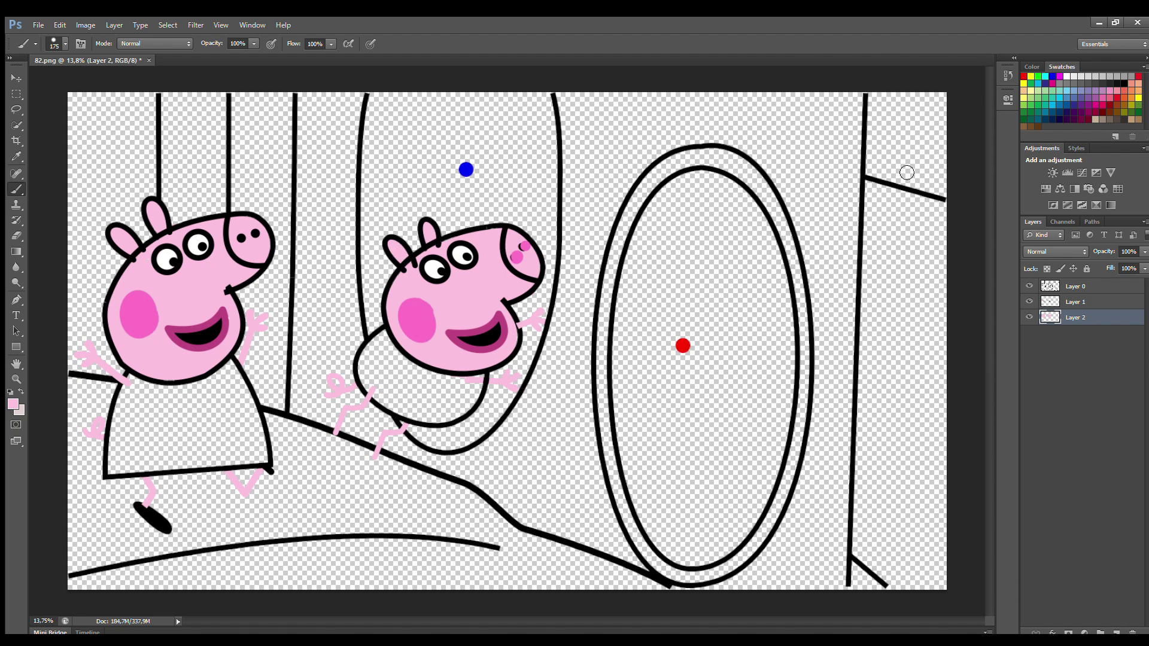
# Step: Fill the larger pig's dress with bright red on Layer 2 and clean up paint outside its outline
pyautogui.moveTo(129, 392)
pyautogui.mouseDown()
pyautogui.moveTo(115, 473)
pyautogui.moveTo(267, 462)
pyautogui.moveTo(231, 367)
pyautogui.moveTo(140, 387)
pyautogui.moveTo(146, 403)
pyautogui.moveTo(238, 391)
pyautogui.moveTo(141, 415)
pyautogui.moveTo(244, 413)
pyautogui.moveTo(140, 436)
pyautogui.moveTo(249, 428)
pyautogui.moveTo(127, 444)
pyautogui.moveTo(170, 456)
pyautogui.moveTo(254, 446)
pyautogui.mouseUp()
pyautogui.press(']')
pyautogui.press(']')
pyautogui.press(']')
pyautogui.press('e')
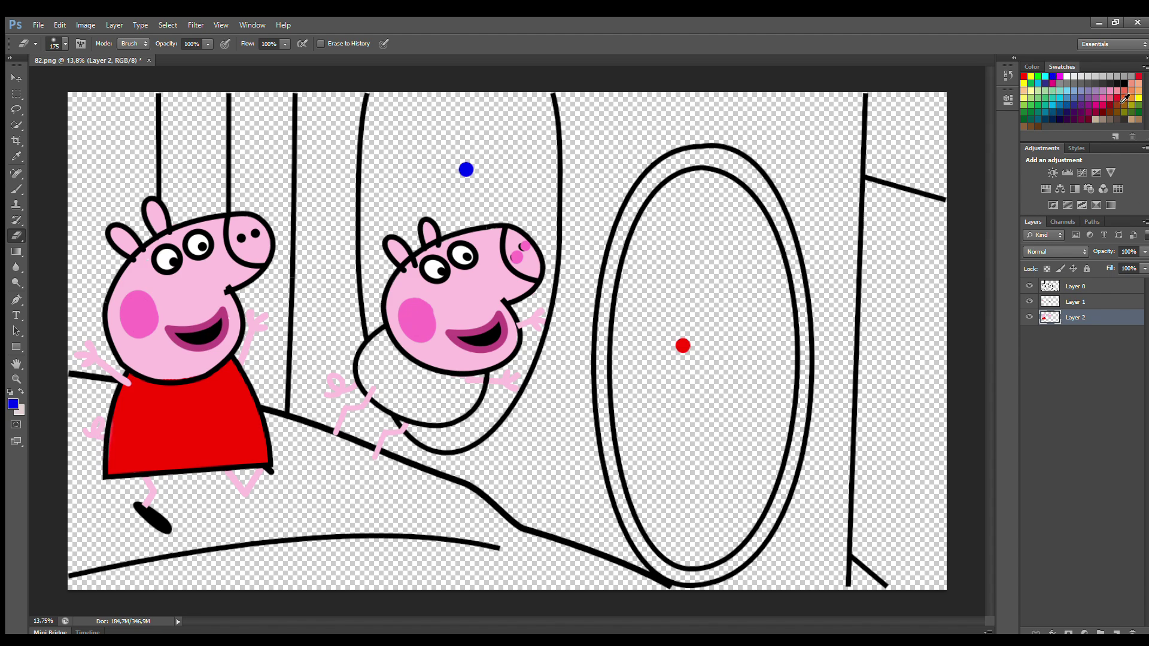
# Step: Fill the smaller pig's body with coral red and touch up its chin with light pink
pyautogui.press('b')
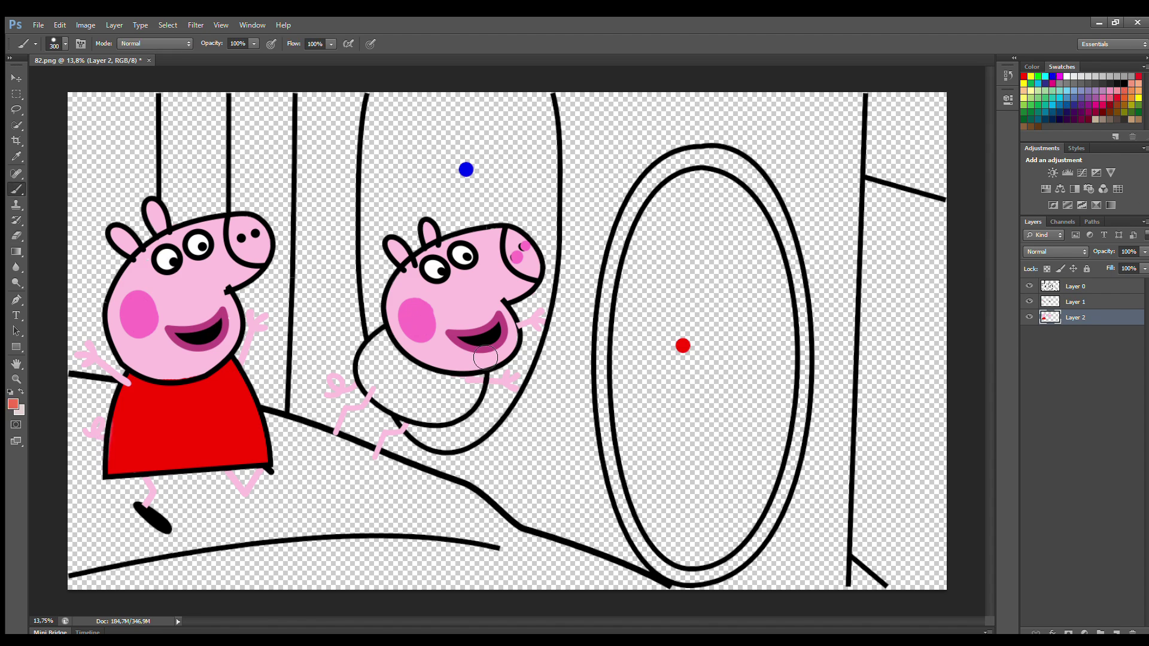
pyautogui.moveTo(386, 333)
pyautogui.mouseDown()
pyautogui.moveTo(376, 346)
pyautogui.moveTo(392, 408)
pyautogui.moveTo(455, 419)
pyautogui.moveTo(480, 378)
pyautogui.moveTo(383, 374)
pyautogui.moveTo(438, 400)
pyautogui.moveTo(407, 389)
pyautogui.mouseUp()
pyautogui.click(11, 234)
pyautogui.click(17, 190)
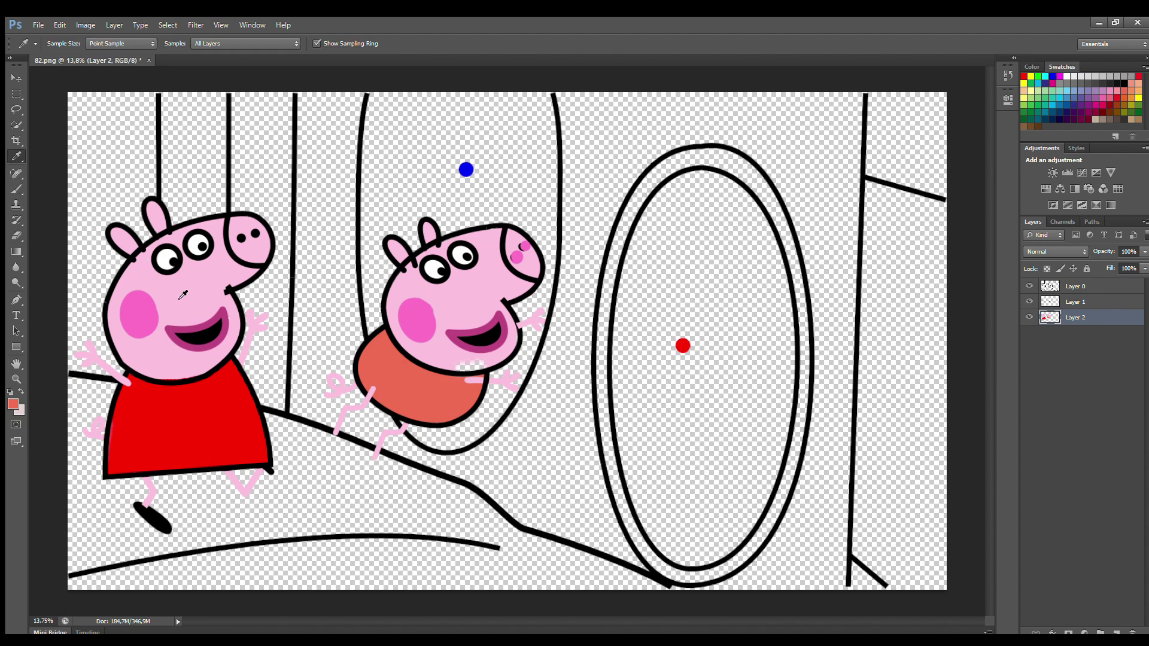
pyautogui.keyDown('alt'); pyautogui.click(215, 294); pyautogui.keyUp('alt')
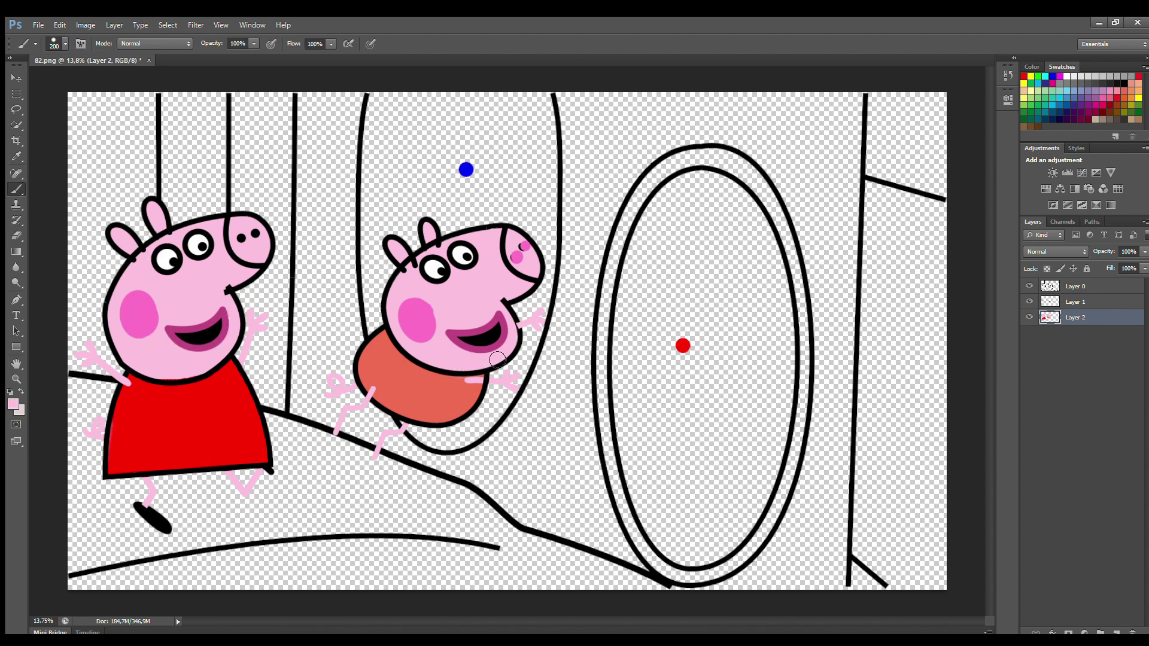
# Step: On a new layer below Layer 2, fill the tall rounded shape behind the smaller pig with blue and clean its edges
pyautogui.click(1116, 632)
pyautogui.moveTo(1075, 318); pyautogui.dragTo(1077, 340)
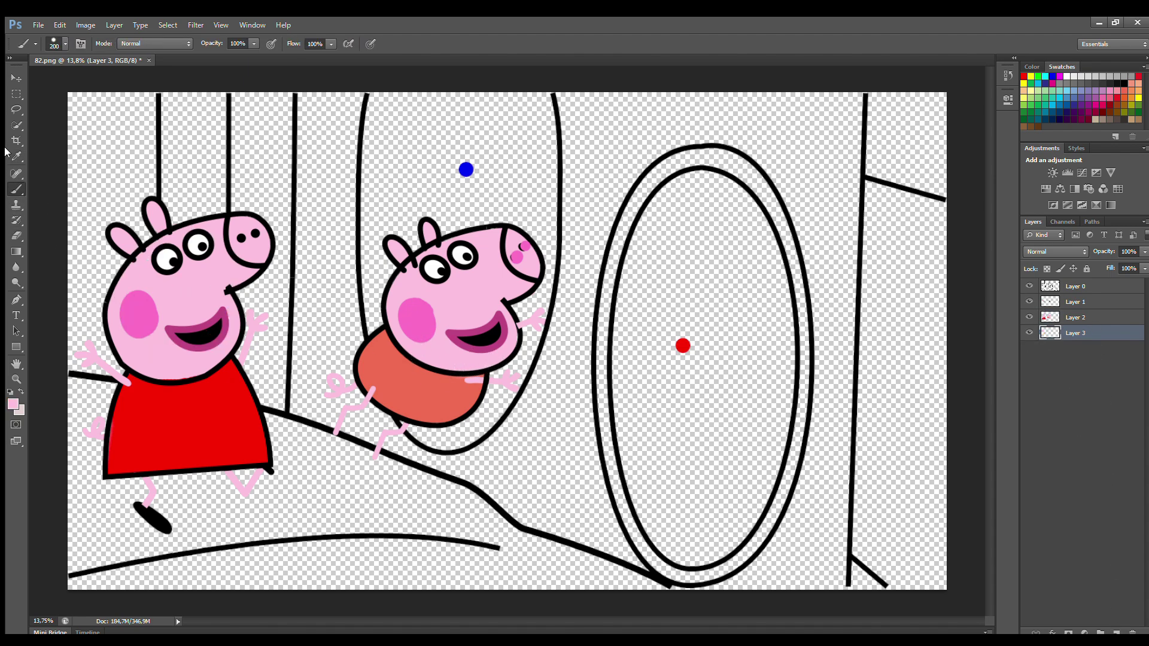
pyautogui.keyDown('alt'); pyautogui.click(465, 169); pyautogui.keyUp('alt')
pyautogui.press(']')
pyautogui.press(']')
pyautogui.moveTo(383, 104)
pyautogui.mouseDown()
pyautogui.moveTo(377, 301)
pyautogui.moveTo(419, 428)
pyautogui.moveTo(457, 447)
pyautogui.moveTo(533, 350)
pyautogui.moveTo(555, 202)
pyautogui.moveTo(550, 102)
pyautogui.moveTo(455, 95)
pyautogui.moveTo(399, 289)
pyautogui.mouseUp()
pyautogui.press(']')
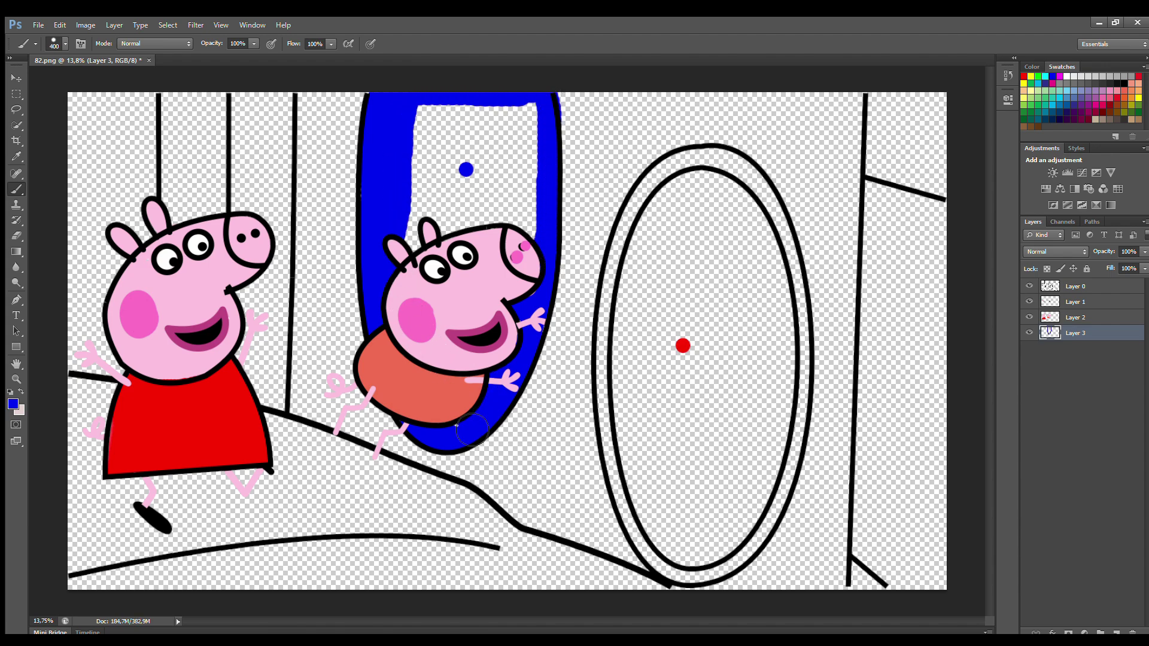
pyautogui.moveTo(472, 430)
pyautogui.mouseDown()
pyautogui.moveTo(540, 278)
pyautogui.moveTo(541, 142)
pyautogui.moveTo(466, 117)
pyautogui.moveTo(413, 242)
pyautogui.moveTo(497, 233)
pyautogui.moveTo(519, 154)
pyautogui.moveTo(464, 140)
pyautogui.moveTo(472, 216)
pyautogui.moveTo(479, 192)
pyautogui.mouseUp()
pyautogui.press('e')
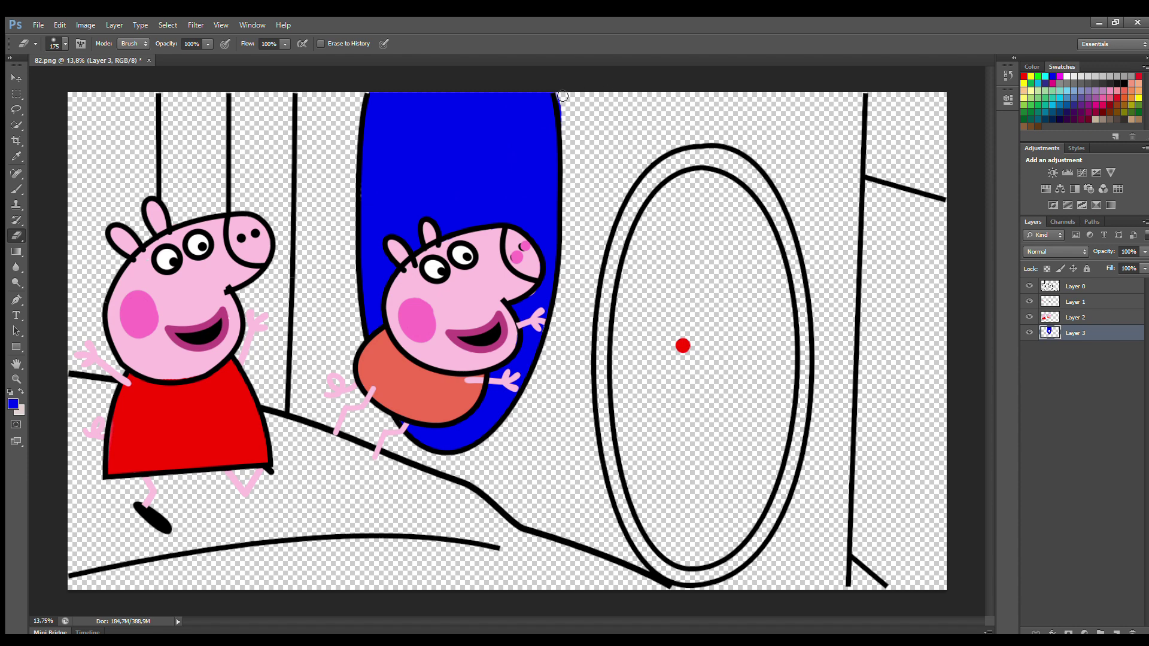
# Step: Fill the large inner oval with bright red on Layer 3
pyautogui.press('i')
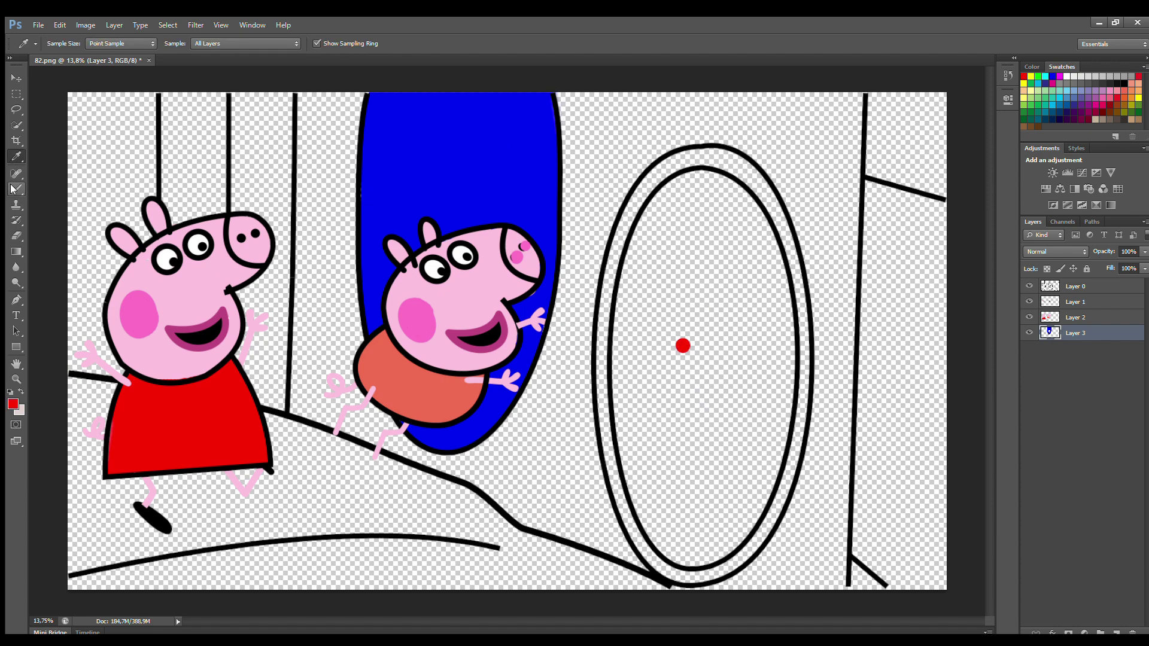
pyautogui.click(16, 189)
pyautogui.moveTo(682, 196)
pyautogui.mouseDown()
pyautogui.moveTo(662, 247)
pyautogui.moveTo(641, 349)
pyautogui.moveTo(649, 296)
pyautogui.moveTo(640, 347)
pyautogui.moveTo(647, 302)
pyautogui.moveTo(641, 318)
pyautogui.moveTo(640, 424)
pyautogui.moveTo(662, 530)
pyautogui.moveTo(681, 557)
pyautogui.moveTo(711, 563)
pyautogui.moveTo(752, 532)
pyautogui.moveTo(770, 496)
pyautogui.moveTo(769, 506)
pyautogui.moveTo(792, 374)
pyautogui.moveTo(768, 235)
pyautogui.moveTo(745, 202)
pyautogui.moveTo(713, 195)
pyautogui.moveTo(692, 204)
pyautogui.moveTo(673, 294)
pyautogui.moveTo(664, 448)
pyautogui.moveTo(692, 534)
pyautogui.moveTo(754, 461)
pyautogui.moveTo(762, 344)
pyautogui.moveTo(738, 245)
pyautogui.moveTo(716, 233)
pyautogui.moveTo(680, 392)
pyautogui.moveTo(701, 509)
pyautogui.moveTo(742, 418)
pyautogui.moveTo(723, 253)
pyautogui.moveTo(722, 377)
pyautogui.mouseUp()
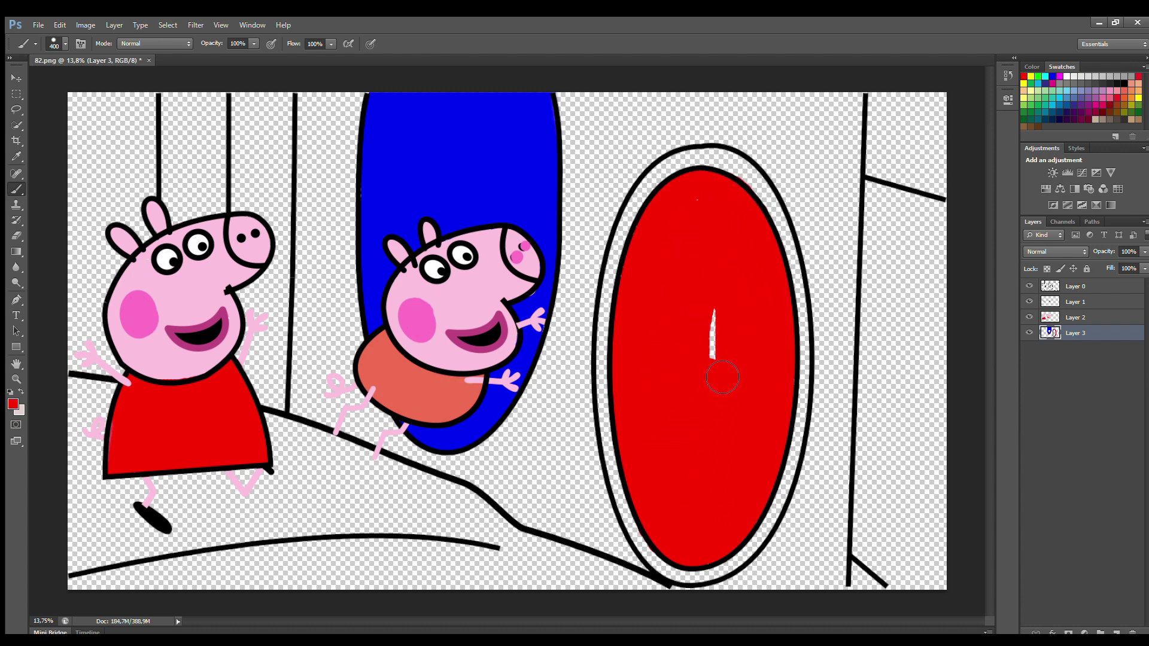
# Step: Create a new layer below Layer 3 and paint the ring around the red oval in a lighter pinkish red
pyautogui.press('i')
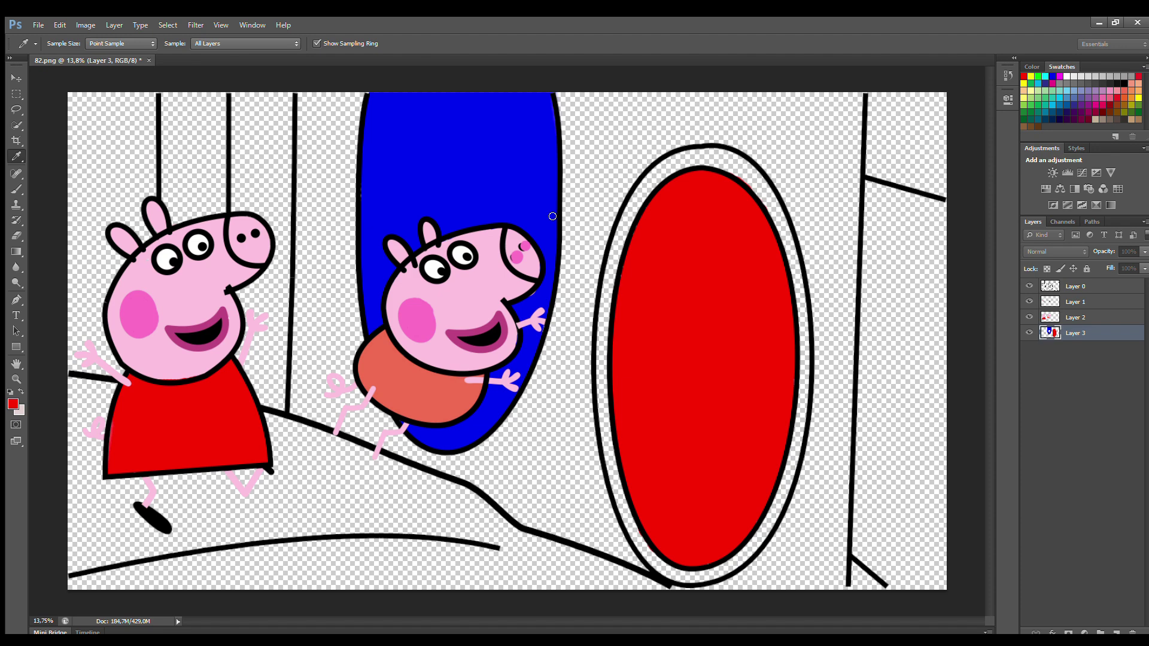
pyautogui.click(674, 174)
pyautogui.press('b')
pyautogui.click(1116, 633)
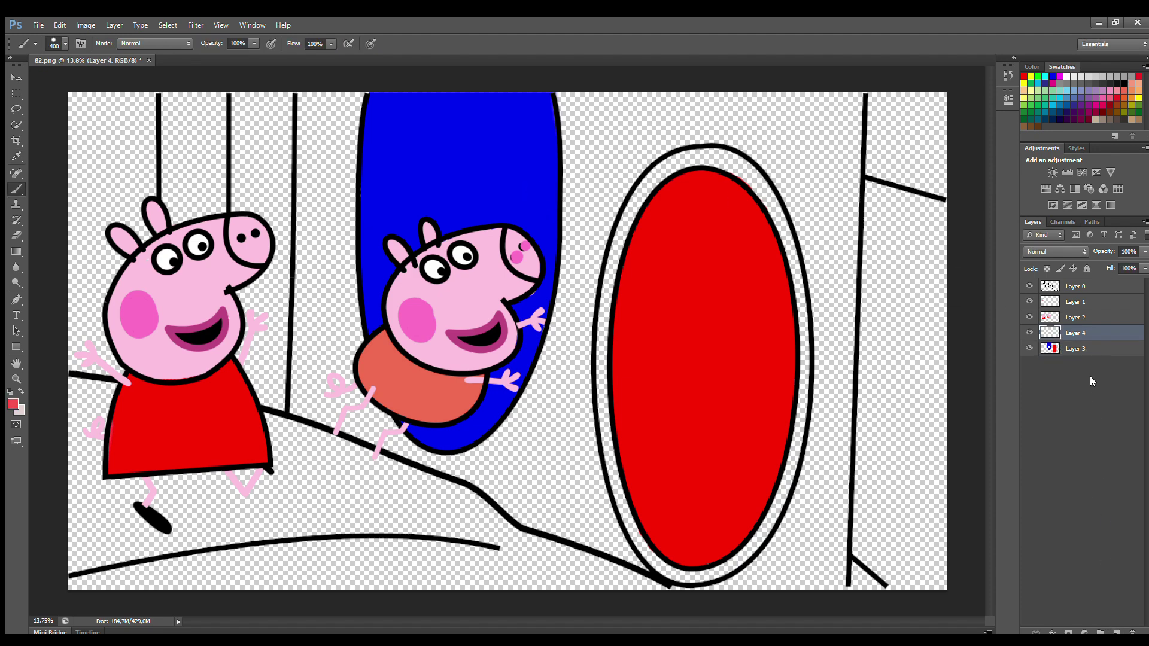
pyautogui.moveTo(681, 192)
pyautogui.mouseDown()
pyautogui.moveTo(635, 274)
pyautogui.moveTo(621, 369)
pyautogui.moveTo(641, 501)
pyautogui.moveTo(629, 476)
pyautogui.moveTo(662, 553)
pyautogui.moveTo(689, 580)
pyautogui.moveTo(680, 574)
pyautogui.moveTo(716, 578)
pyautogui.moveTo(743, 567)
pyautogui.moveTo(785, 507)
pyautogui.moveTo(810, 362)
pyautogui.moveTo(780, 226)
pyautogui.moveTo(762, 196)
pyautogui.moveTo(708, 174)
pyautogui.mouseUp()
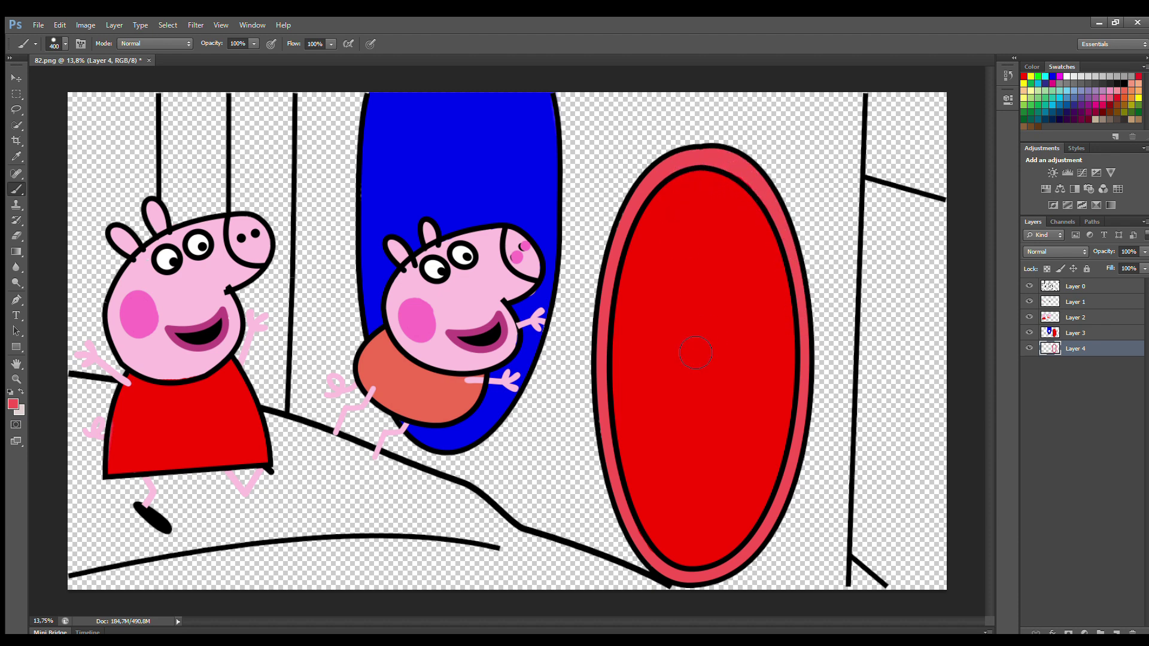
# Step: On a new bottom layer, paint the hill tan and the background panels behind the larger pig light green and magenta
pyautogui.hotkey('ctrl', 'shift', 'alt', 'n')
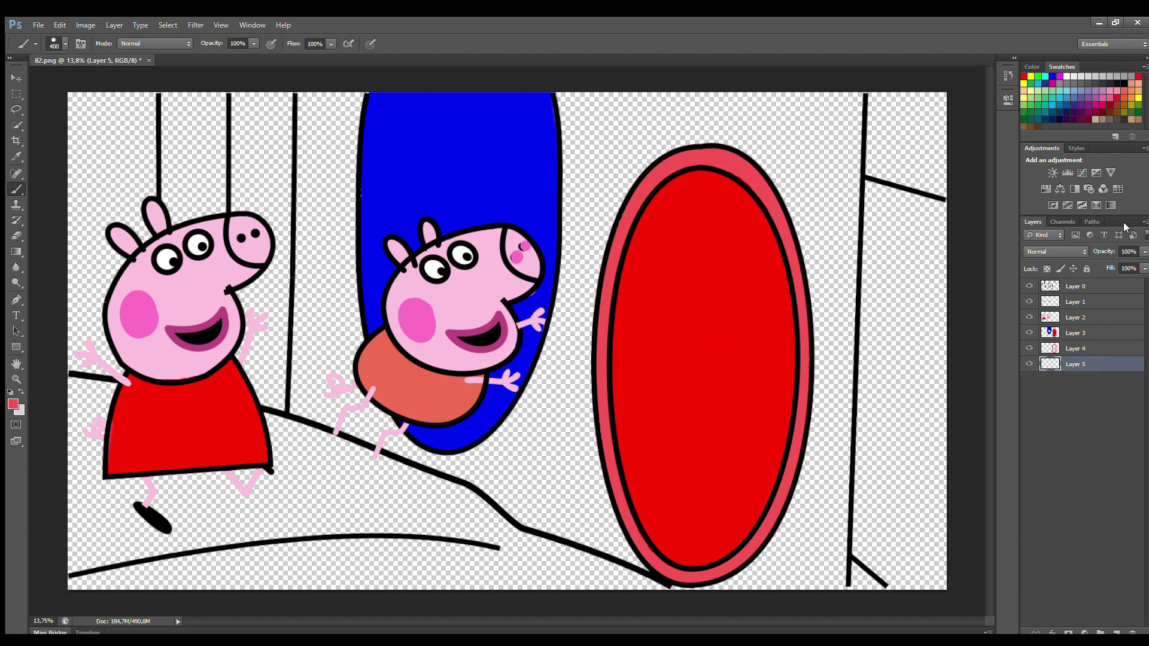
pyautogui.moveTo(75, 392); pyautogui.dragTo(116, 407)
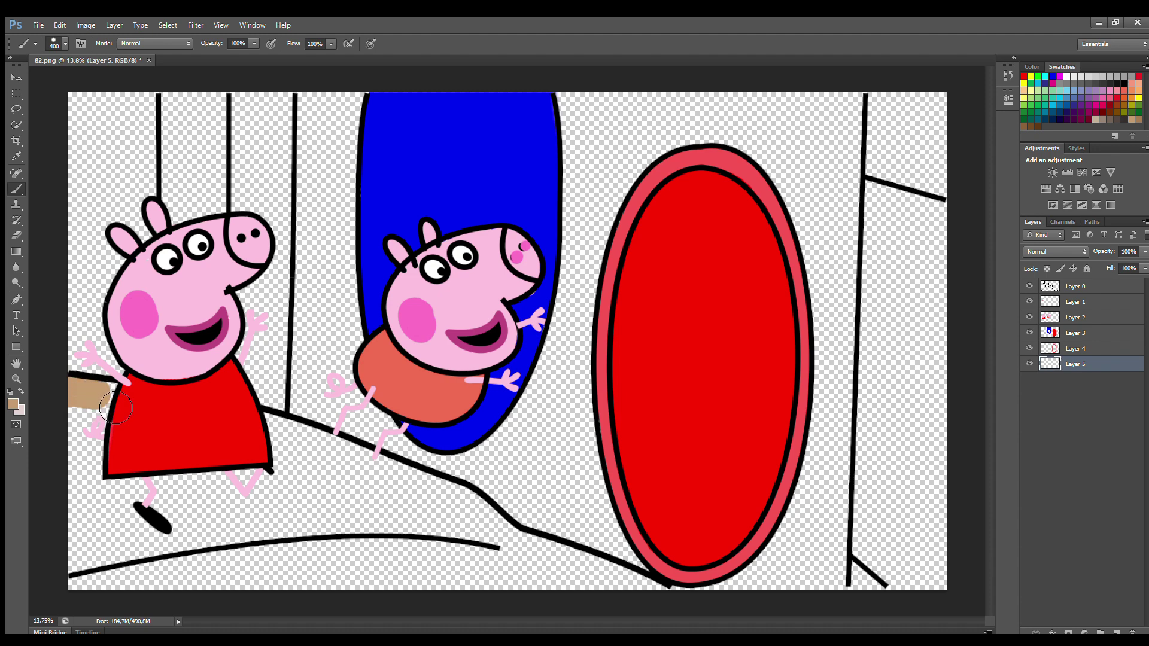
pyautogui.moveTo(274, 443)
pyautogui.mouseDown()
pyautogui.moveTo(437, 496)
pyautogui.moveTo(524, 552)
pyautogui.moveTo(683, 614)
pyautogui.moveTo(470, 595)
pyautogui.moveTo(96, 593)
pyautogui.moveTo(84, 430)
pyautogui.moveTo(231, 454)
pyautogui.moveTo(409, 508)
pyautogui.moveTo(508, 559)
pyautogui.moveTo(477, 575)
pyautogui.moveTo(113, 575)
pyautogui.moveTo(148, 552)
pyautogui.moveTo(420, 557)
pyautogui.moveTo(121, 536)
pyautogui.moveTo(338, 518)
pyautogui.moveTo(134, 529)
pyautogui.moveTo(170, 497)
pyautogui.moveTo(337, 499)
pyautogui.moveTo(207, 456)
pyautogui.mouseUp()
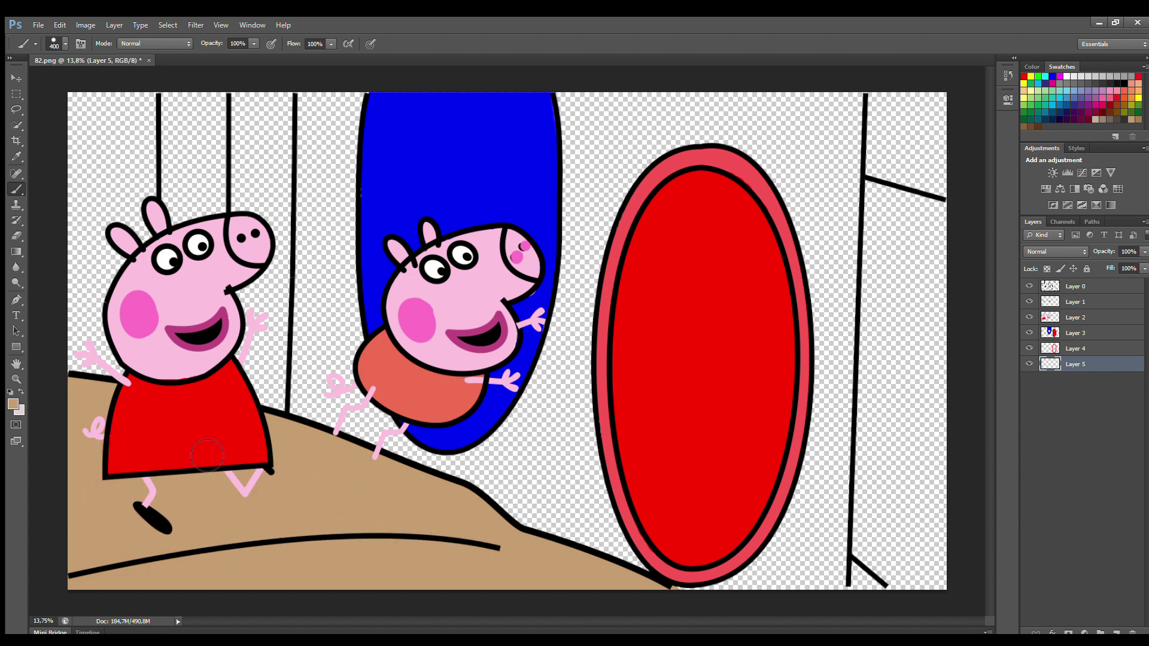
pyautogui.moveTo(417, 569); pyautogui.dragTo(289, 508)
pyautogui.moveTo(91, 105)
pyautogui.mouseDown()
pyautogui.moveTo(91, 368)
pyautogui.moveTo(115, 375)
pyautogui.moveTo(138, 106)
pyautogui.moveTo(102, 271)
pyautogui.moveTo(114, 101)
pyautogui.moveTo(147, 103)
pyautogui.moveTo(154, 255)
pyautogui.moveTo(157, 104)
pyautogui.moveTo(187, 109)
pyautogui.moveTo(197, 227)
pyautogui.moveTo(219, 100)
pyautogui.moveTo(224, 233)
pyautogui.moveTo(255, 108)
pyautogui.moveTo(260, 210)
pyautogui.moveTo(284, 126)
pyautogui.moveTo(274, 111)
pyautogui.moveTo(290, 119)
pyautogui.moveTo(286, 411)
pyautogui.moveTo(267, 375)
pyautogui.moveTo(266, 290)
pyautogui.moveTo(254, 371)
pyautogui.mouseUp()
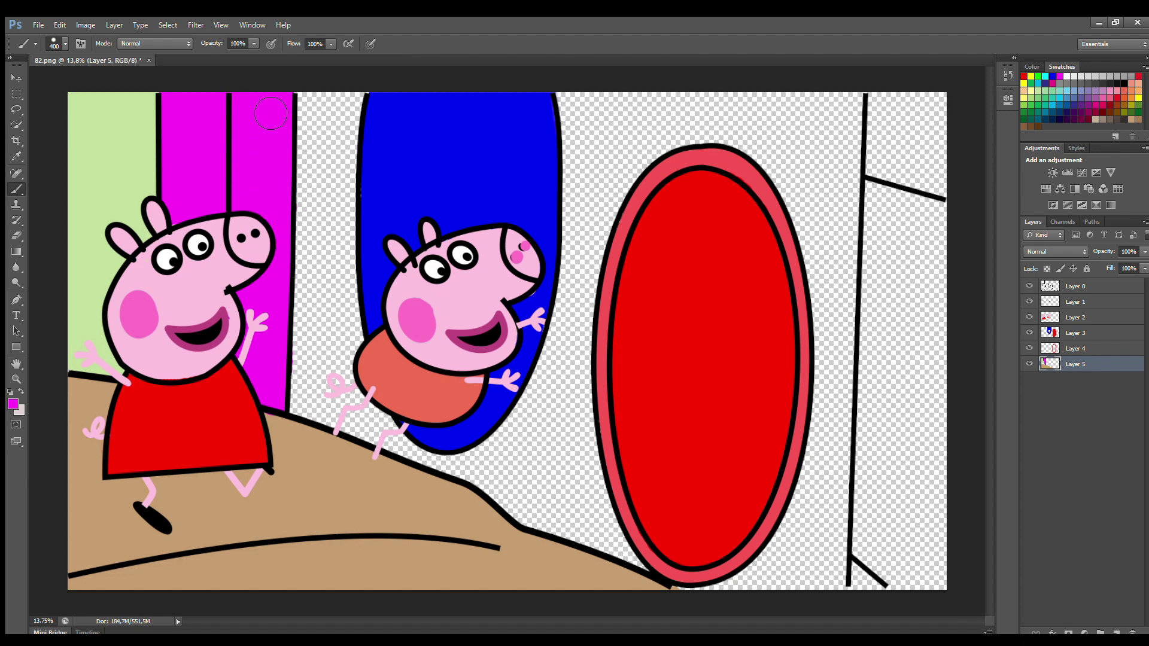
# Step: Add a new bottom layer and fill the wall around the blue shape and red oval with peach
pyautogui.click(1116, 632)
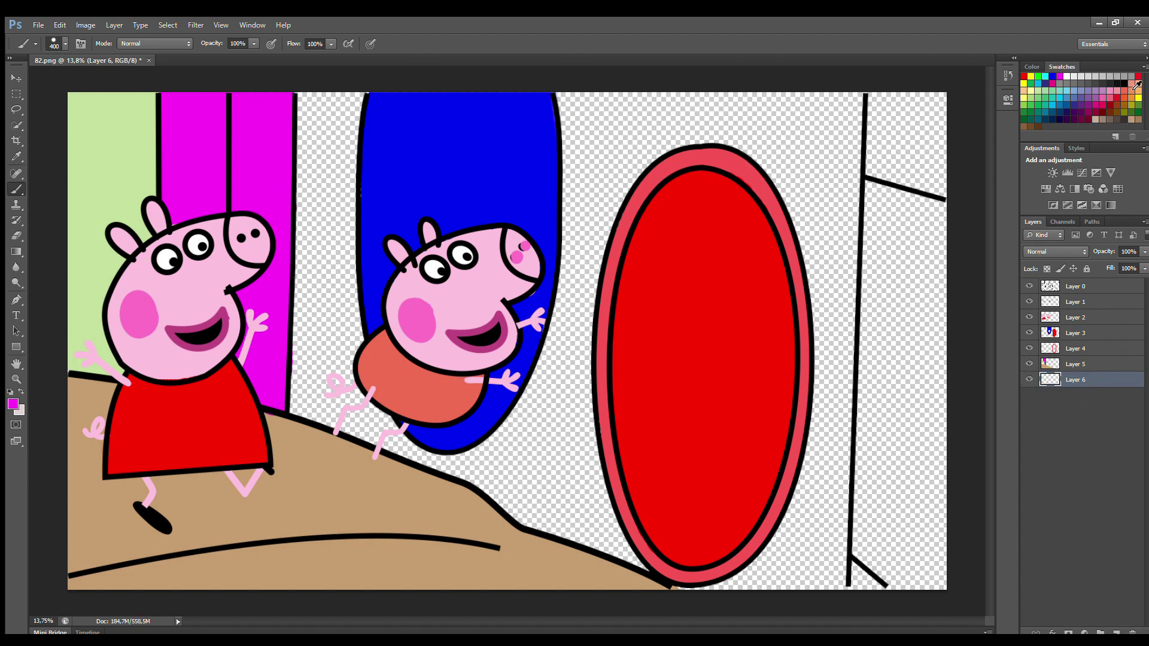
pyautogui.moveTo(311, 95)
pyautogui.mouseDown()
pyautogui.moveTo(316, 411)
pyautogui.moveTo(330, 427)
pyautogui.moveTo(341, 394)
pyautogui.moveTo(345, 145)
pyautogui.moveTo(365, 114)
pyautogui.moveTo(362, 378)
pyautogui.moveTo(387, 435)
pyautogui.moveTo(371, 438)
pyautogui.moveTo(426, 461)
pyautogui.moveTo(396, 393)
pyautogui.moveTo(427, 450)
pyautogui.moveTo(558, 528)
pyautogui.moveTo(685, 578)
pyautogui.moveTo(575, 540)
pyautogui.moveTo(698, 576)
pyautogui.moveTo(689, 589)
pyautogui.moveTo(844, 592)
pyautogui.moveTo(858, 104)
pyautogui.moveTo(857, 165)
pyautogui.moveTo(841, 110)
pyautogui.moveTo(467, 115)
pyautogui.moveTo(372, 354)
pyautogui.moveTo(555, 497)
pyautogui.moveTo(494, 457)
pyautogui.moveTo(598, 518)
pyautogui.moveTo(772, 568)
pyautogui.moveTo(821, 523)
pyautogui.moveTo(845, 328)
pyautogui.moveTo(841, 169)
pyautogui.moveTo(621, 142)
pyautogui.moveTo(558, 366)
pyautogui.moveTo(604, 469)
pyautogui.moveTo(596, 322)
pyautogui.moveTo(684, 174)
pyautogui.moveTo(816, 244)
pyautogui.mouseUp()
pyautogui.press(']')
pyautogui.press(']')
pyautogui.press(']')
# Step: Paint soft brown shadows on the peach wall around the blue shape and the red oval
pyautogui.press('i')
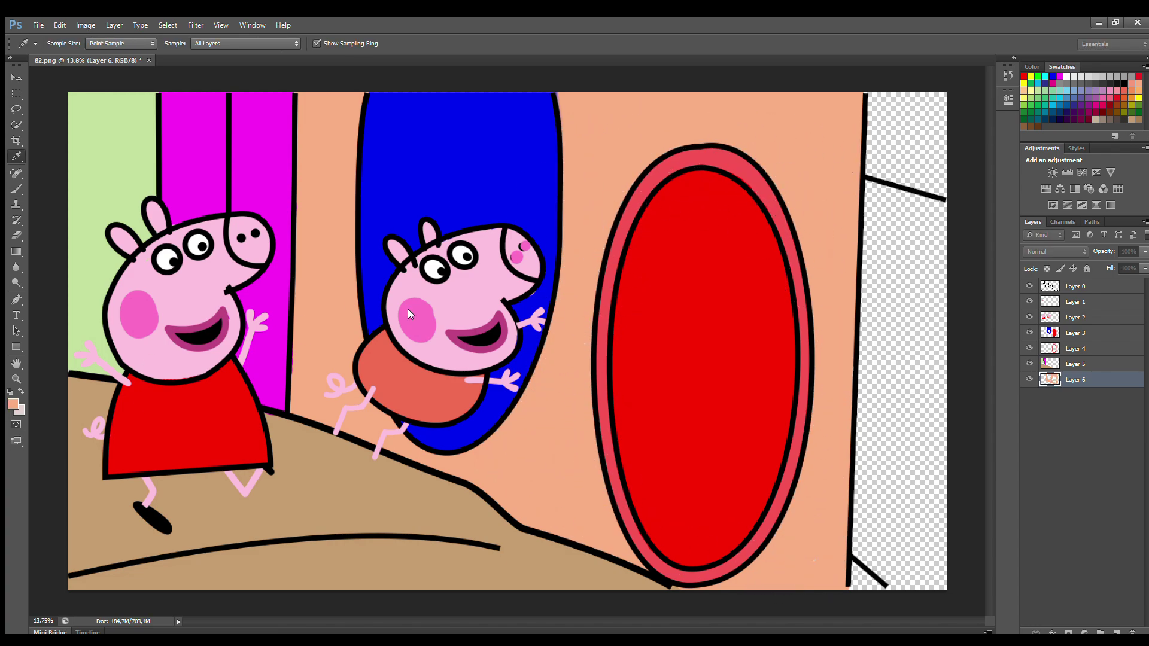
pyautogui.click(675, 189)
pyautogui.press('b')
pyautogui.press('[')
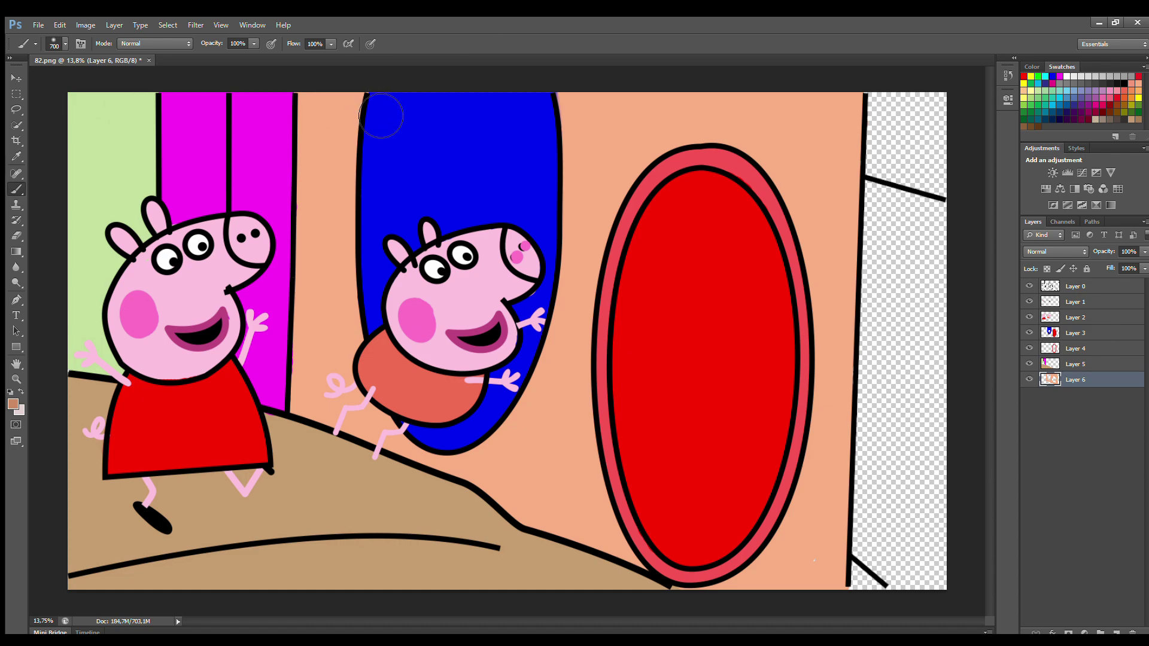
pyautogui.moveTo(379, 107)
pyautogui.mouseDown()
pyautogui.moveTo(370, 192)
pyautogui.moveTo(377, 376)
pyautogui.moveTo(478, 464)
pyautogui.moveTo(577, 266)
pyautogui.moveTo(608, 118)
pyautogui.moveTo(635, 233)
pyautogui.moveTo(589, 431)
pyautogui.moveTo(664, 574)
pyautogui.moveTo(802, 508)
pyautogui.moveTo(826, 348)
pyautogui.moveTo(742, 149)
pyautogui.moveTo(616, 183)
pyautogui.moveTo(601, 204)
pyautogui.mouseUp()
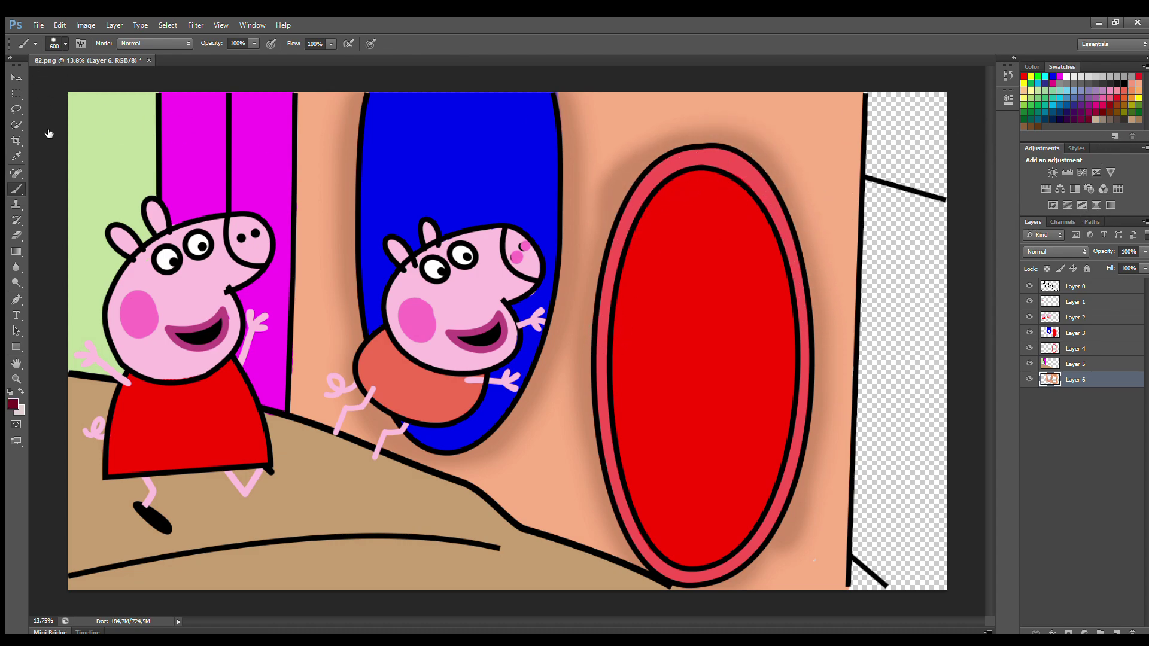
# Step: Fill the panels beyond the peach wall with maroon above, dark red in the middle and a darker red in the lower corner
pyautogui.press('[')
pyautogui.press('[')
pyautogui.press('[')
pyautogui.press('[')
pyautogui.moveTo(877, 90)
pyautogui.mouseDown()
pyautogui.moveTo(878, 175)
pyautogui.moveTo(951, 195)
pyautogui.moveTo(947, 118)
pyautogui.moveTo(900, 103)
pyautogui.moveTo(894, 158)
pyautogui.moveTo(925, 121)
pyautogui.mouseUp()
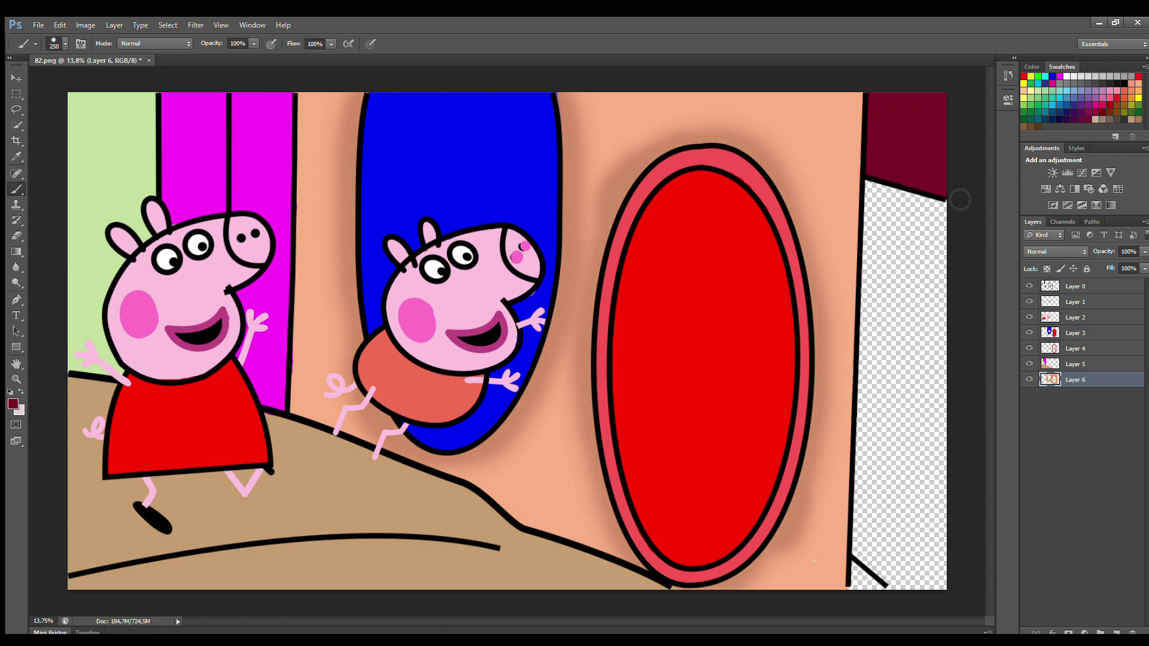
pyautogui.moveTo(878, 194)
pyautogui.mouseDown()
pyautogui.moveTo(879, 223)
pyautogui.moveTo(892, 203)
pyautogui.moveTo(940, 218)
pyautogui.moveTo(898, 200)
pyautogui.moveTo(953, 218)
pyautogui.moveTo(947, 566)
pyautogui.moveTo(926, 591)
pyautogui.moveTo(902, 589)
pyautogui.moveTo(866, 554)
pyautogui.moveTo(877, 232)
pyautogui.moveTo(883, 221)
pyautogui.moveTo(936, 244)
pyautogui.moveTo(941, 583)
pyautogui.moveTo(887, 546)
pyautogui.moveTo(900, 281)
pyautogui.moveTo(920, 314)
pyautogui.moveTo(926, 538)
pyautogui.moveTo(900, 400)
pyautogui.moveTo(917, 533)
pyautogui.mouseUp()
pyautogui.press('i')
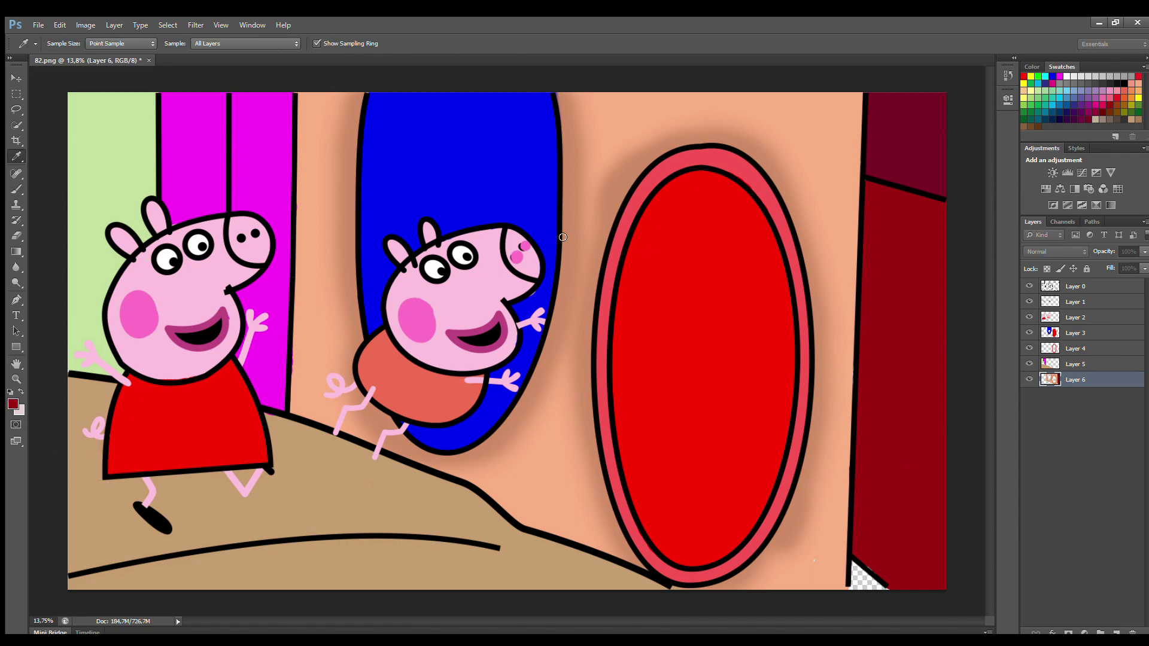
pyautogui.press('b')
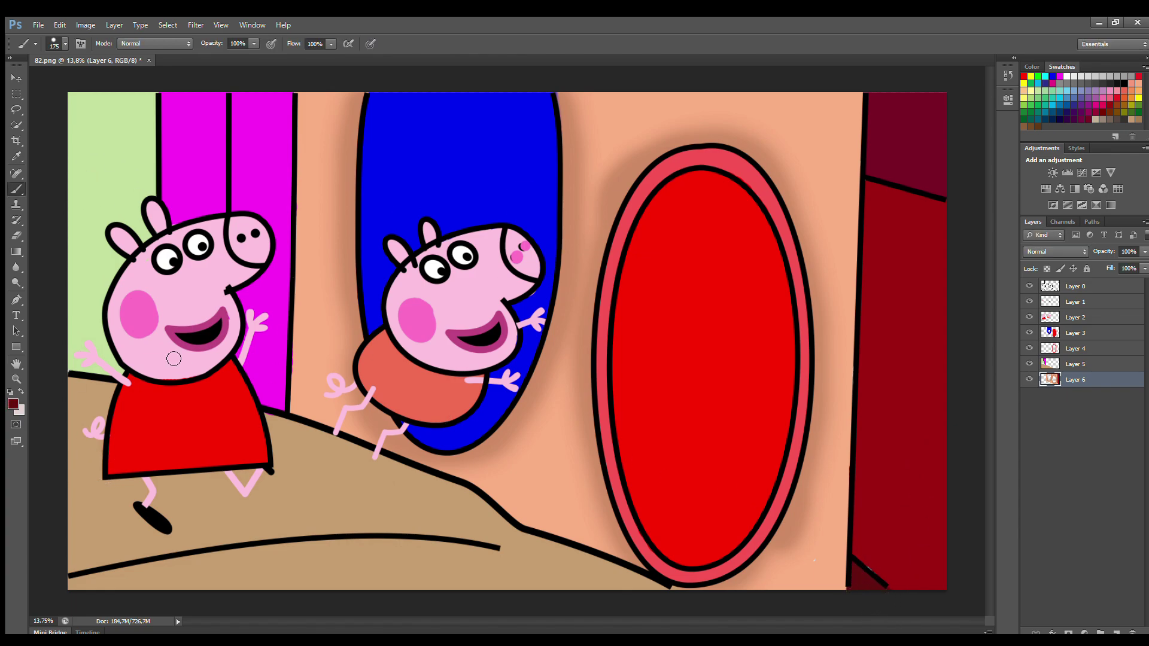
# Step: On Layer 3, paint soft darker-brown shadows on the tan hill beneath both pigs
pyautogui.click(1082, 319)
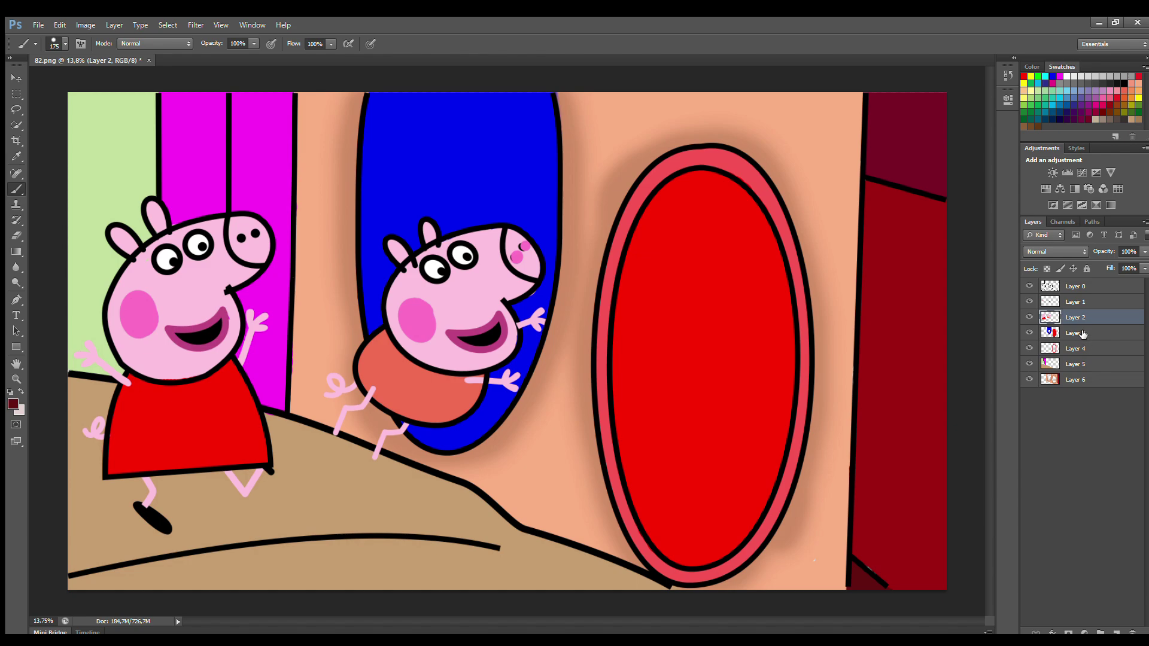
pyautogui.click(1082, 334)
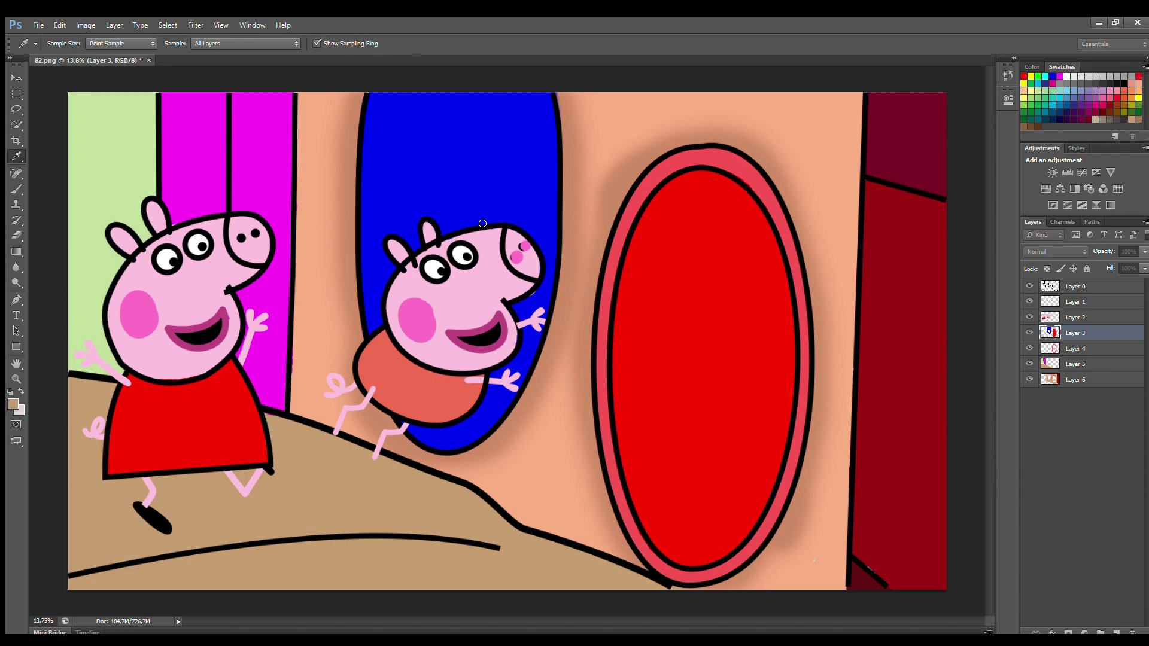
pyautogui.press('b')
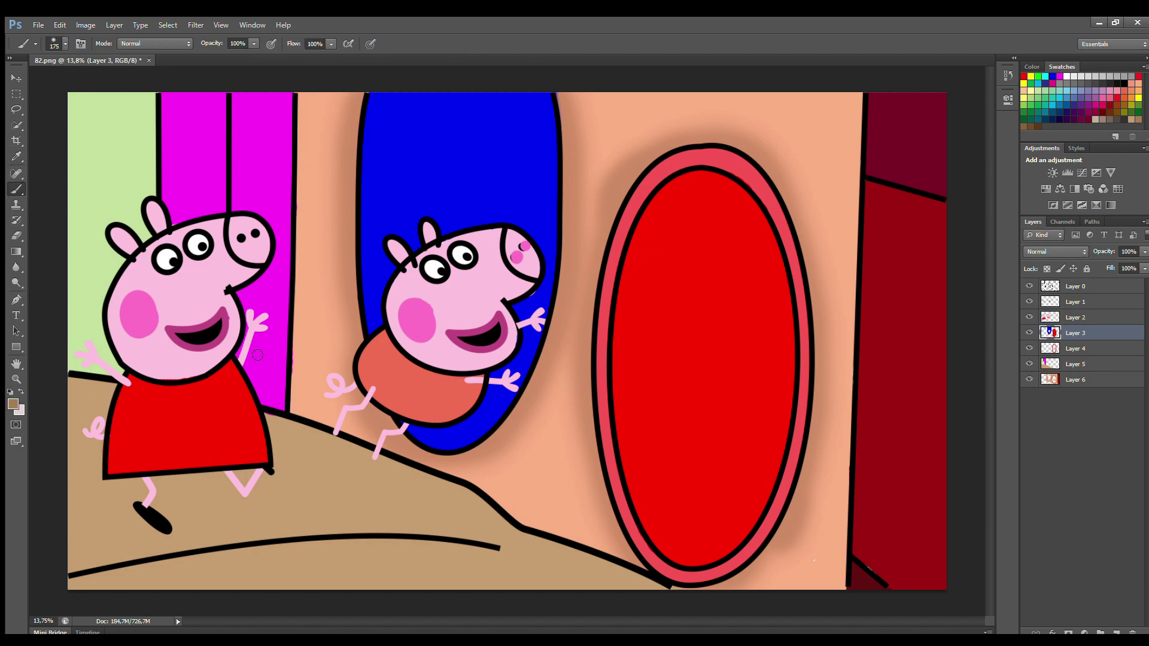
pyautogui.press(']')
pyautogui.press(']')
pyautogui.press(']')
pyautogui.moveTo(117, 555)
pyautogui.mouseDown()
pyautogui.moveTo(187, 556)
pyautogui.moveTo(119, 557)
pyautogui.moveTo(229, 528)
pyautogui.moveTo(269, 540)
pyautogui.moveTo(117, 556)
pyautogui.moveTo(193, 542)
pyautogui.mouseUp()
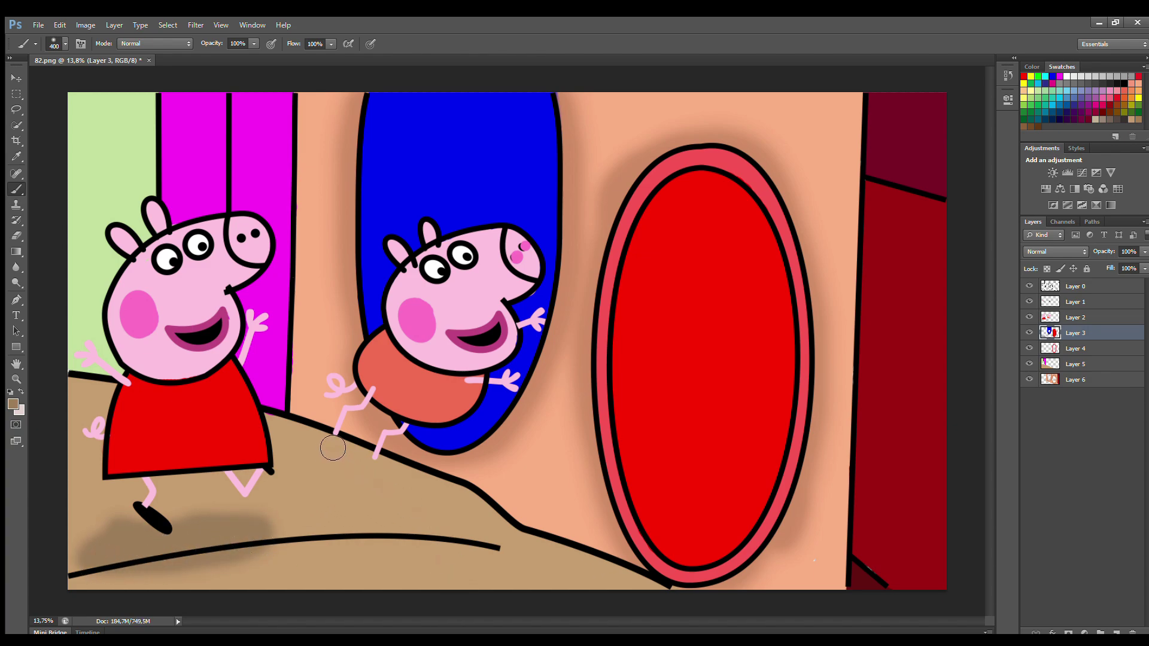
pyautogui.moveTo(333, 448); pyautogui.dragTo(386, 465)
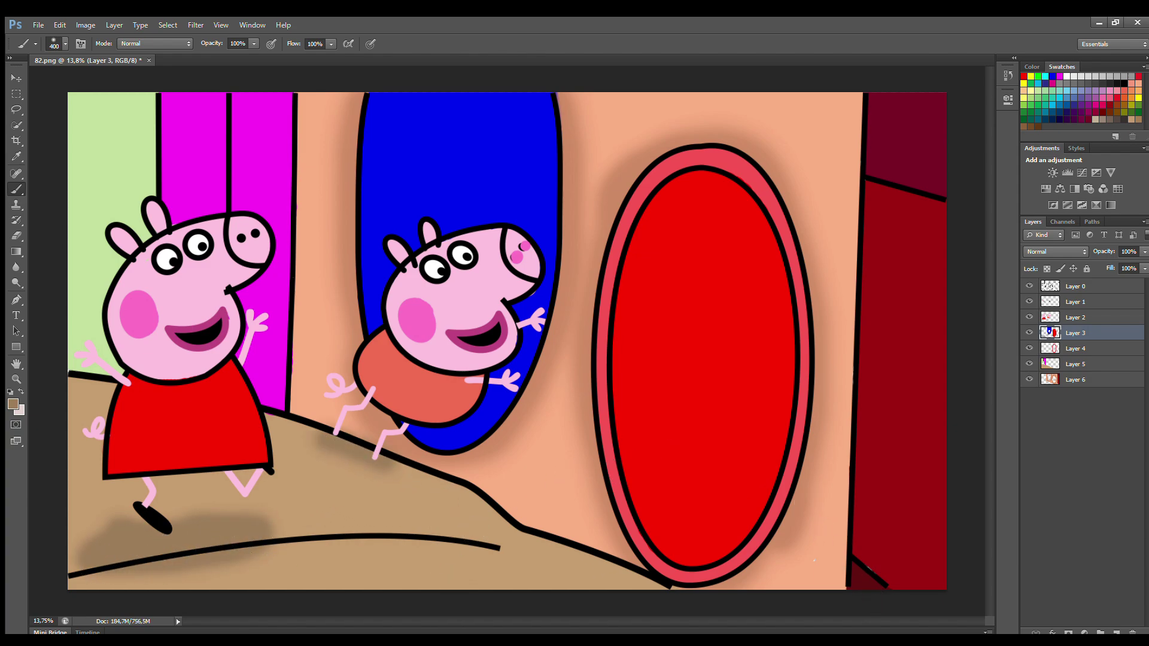